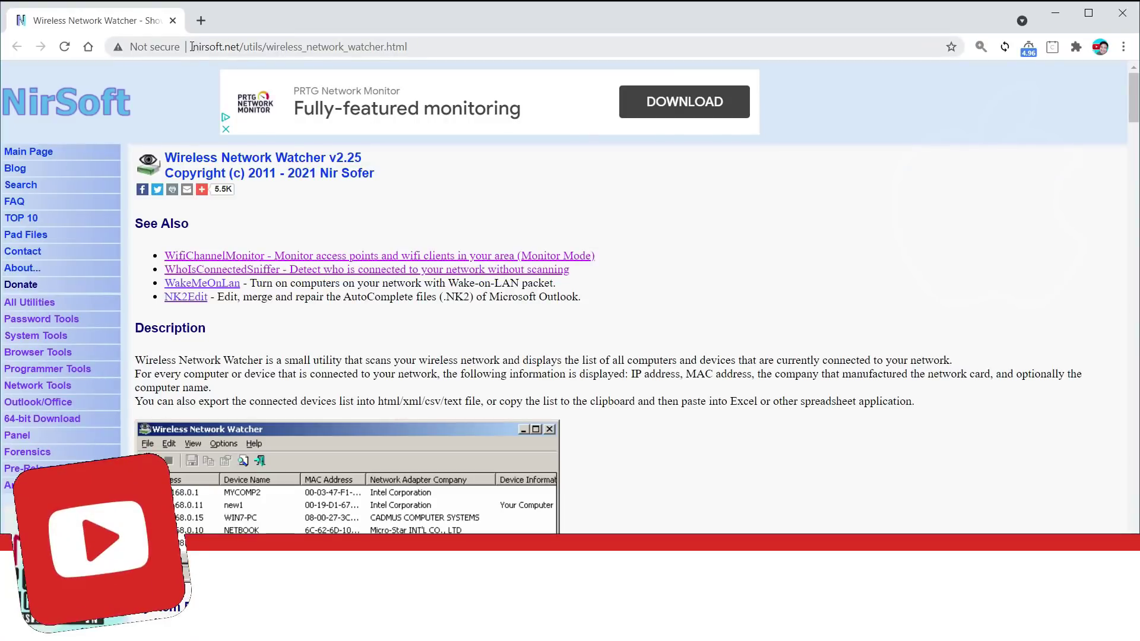
Download Wireless Network Watcher as wnetwatcher.zip from the bottom of the NirSoft page.
{"action": "left_click", "coordinate": [796, 242]}
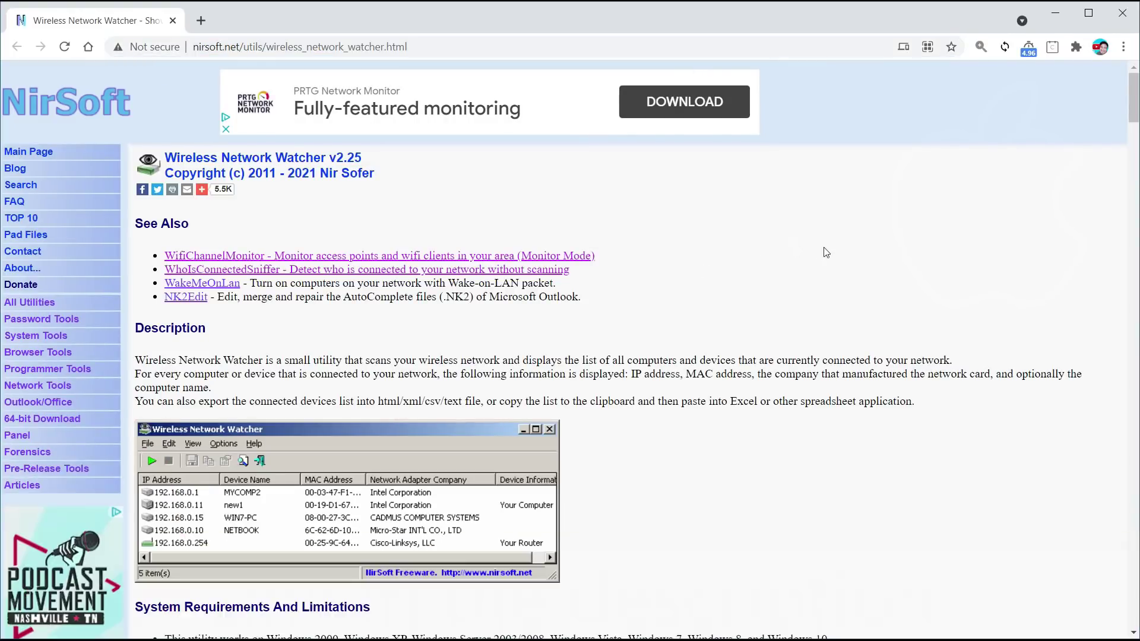
{"action": "scroll", "coordinate": [885, 270], "scroll_direction": "down", "scroll_amount": 8}
{"action": "scroll", "coordinate": [976, 283], "scroll_direction": "down", "scroll_amount": 20}
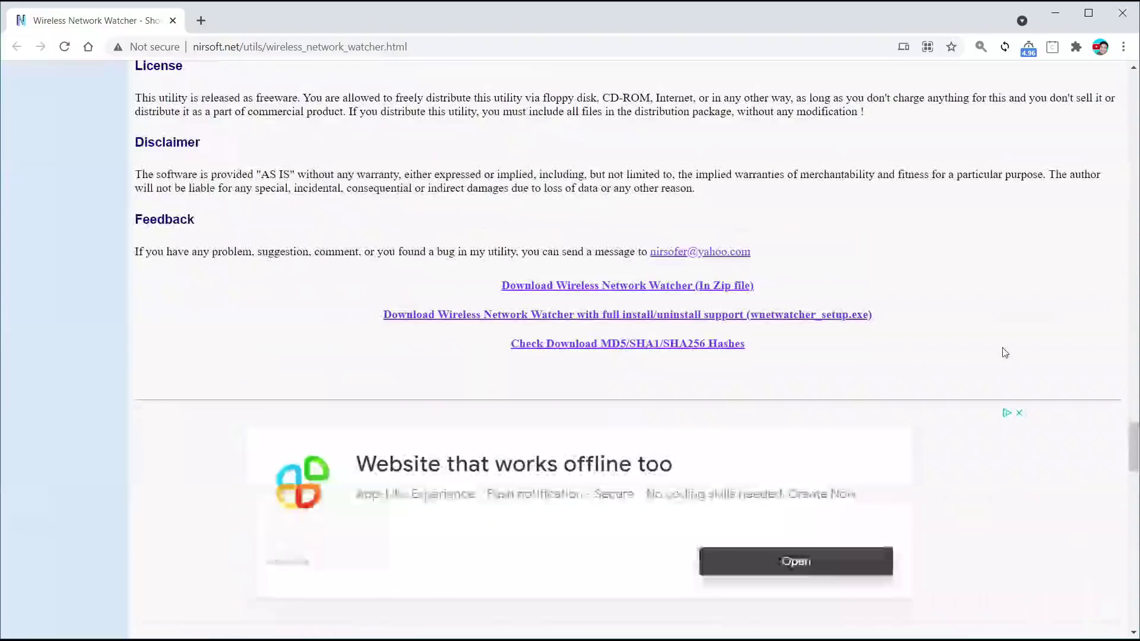
{"action": "left_click_drag", "start_coordinate": [469, 292], "coordinate": [637, 285]}
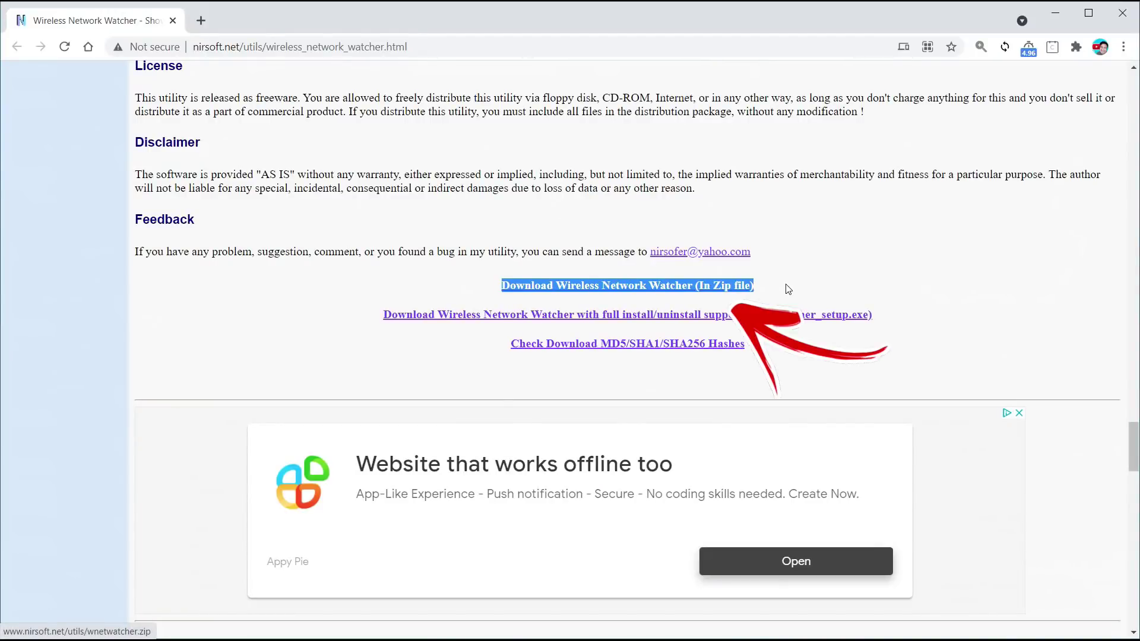
{"action": "left_click", "coordinate": [717, 293]}
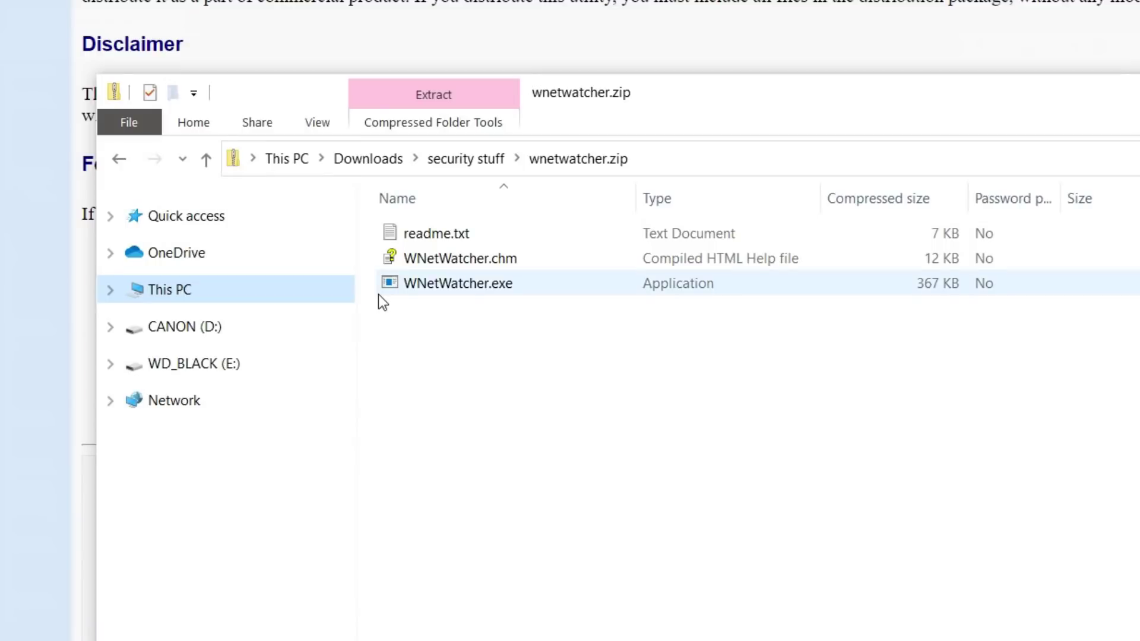
Launch WNetWatcher.exe and copy device MyQ-5BD's adapter company, The Chamberlain Group, Inc.
{"action": "double_click", "coordinate": [424, 292]}
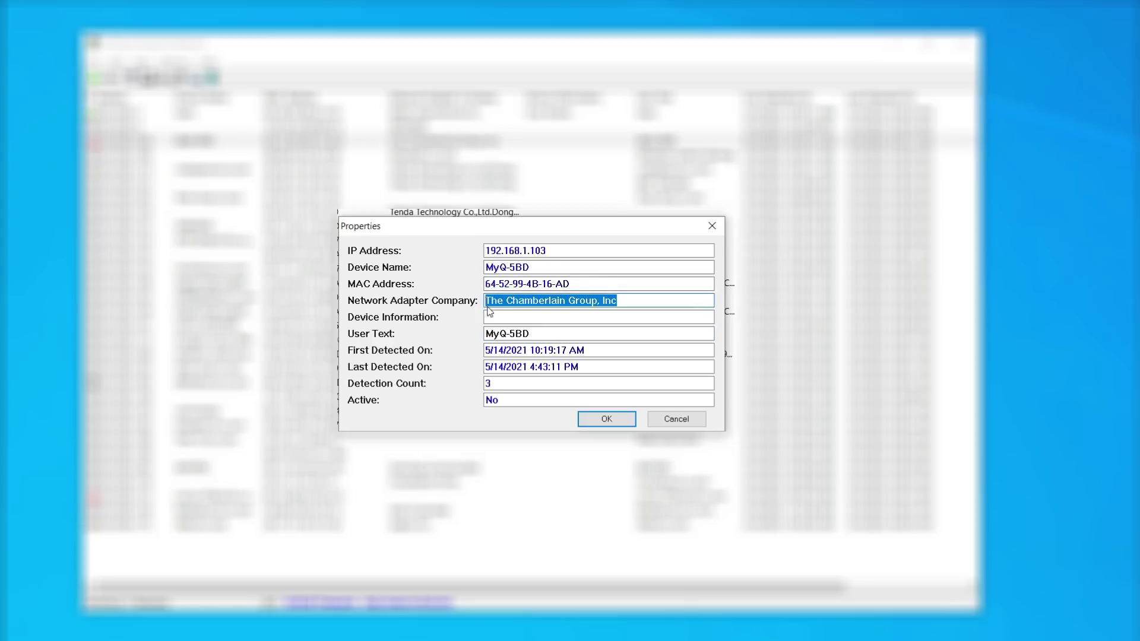
{"action": "right_click", "coordinate": [535, 304]}
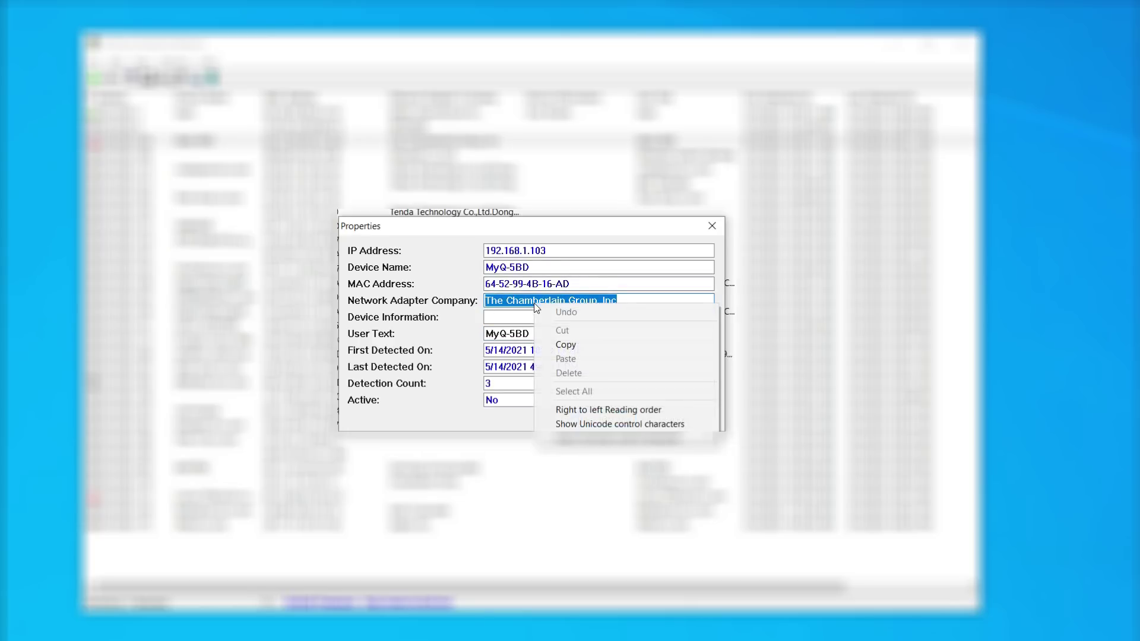
{"action": "left_click", "coordinate": [563, 342]}
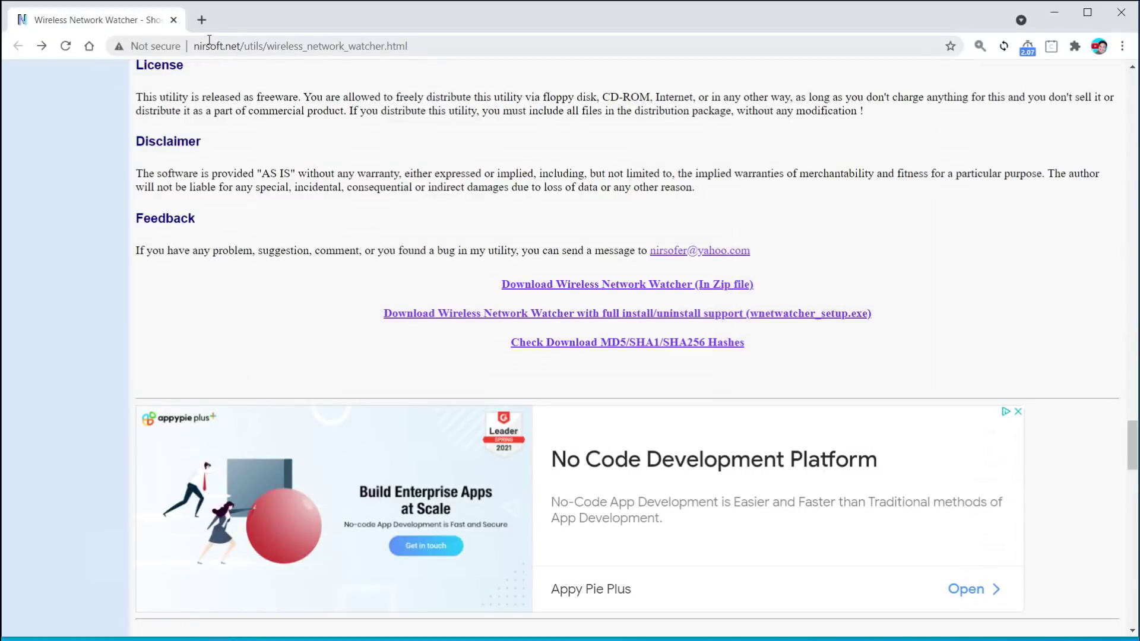
Search Google for 'The Chamberlain Group, Inc' and open the 'Chamberlain Group: Home' result.
{"action": "left_click", "coordinate": [209, 42]}
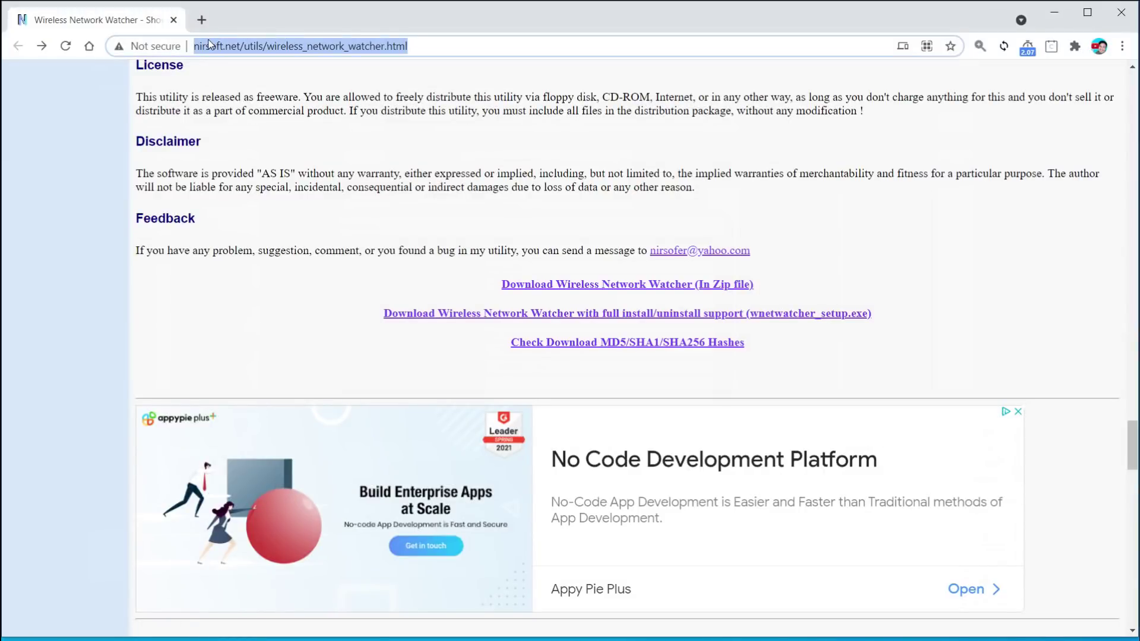
{"action": "key", "text": "ctrl+v"}
{"action": "key", "text": "Return"}
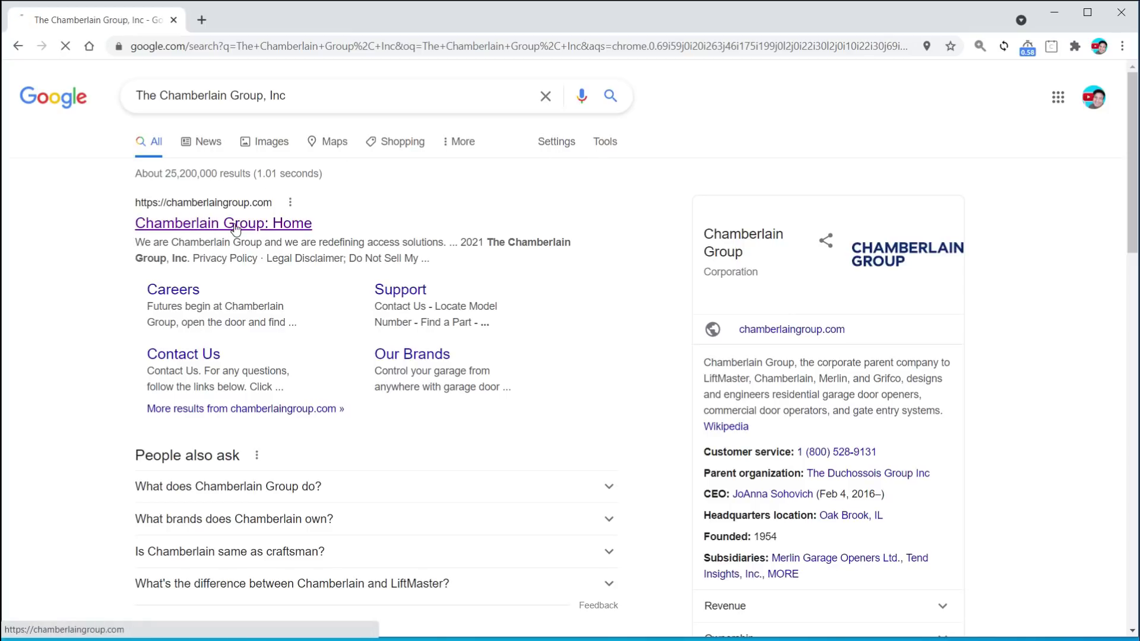
{"action": "left_click", "coordinate": [235, 229]}
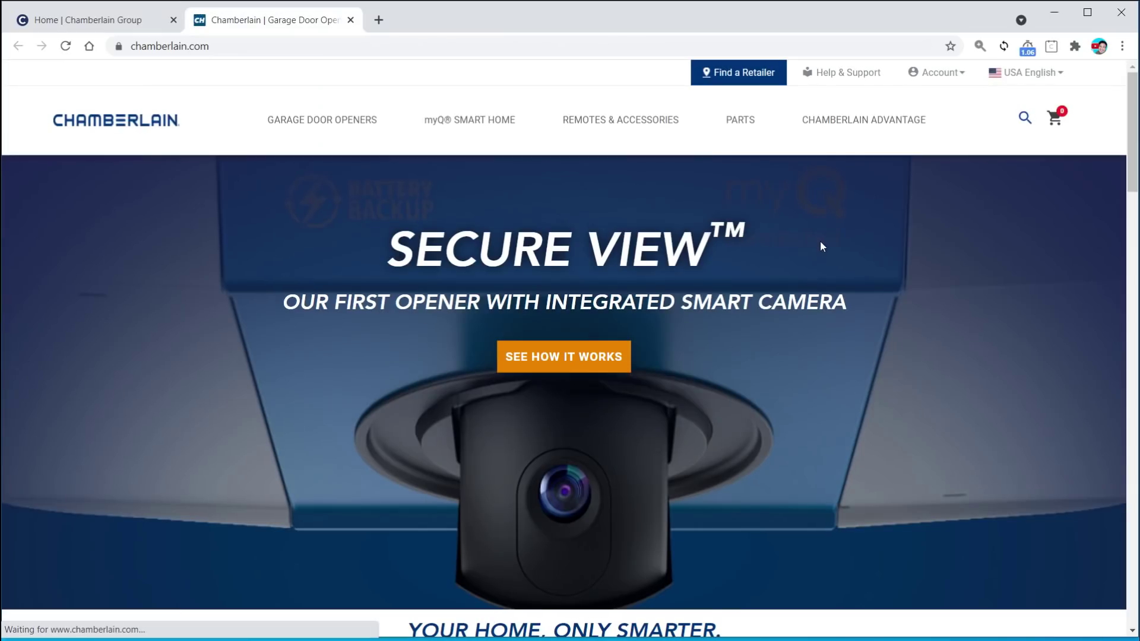
{"action": "scroll", "coordinate": [820, 246], "scroll_direction": "down", "scroll_amount": 10}
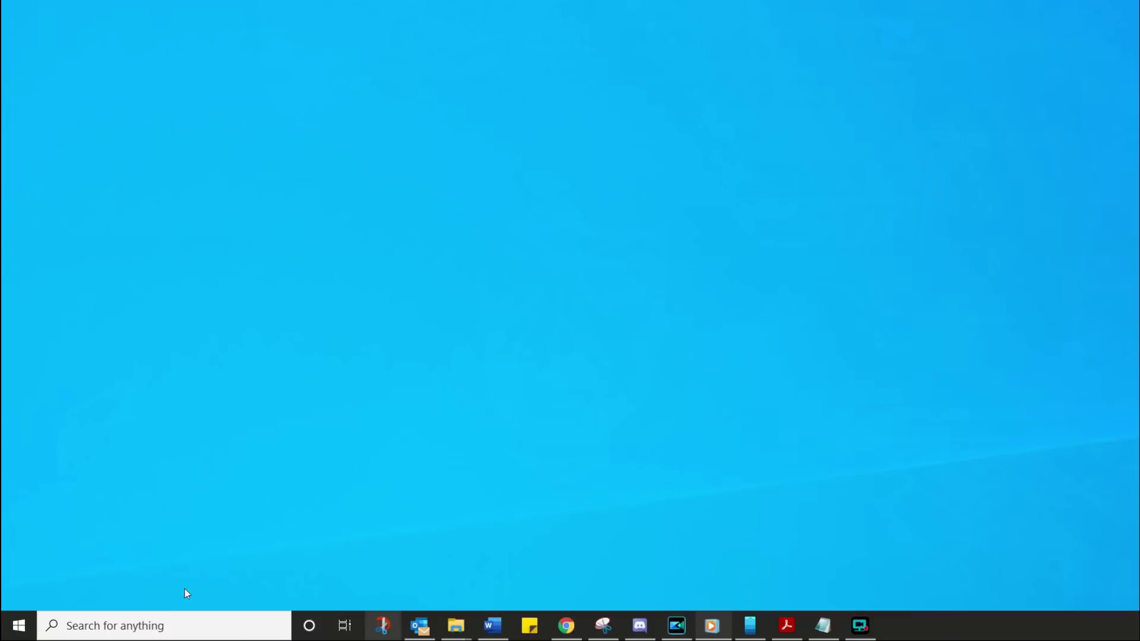
Find 'cmd' in Windows search and open Command Prompt as administrator.
{"action": "left_click", "coordinate": [143, 629]}
{"action": "type", "text": "cmd"}
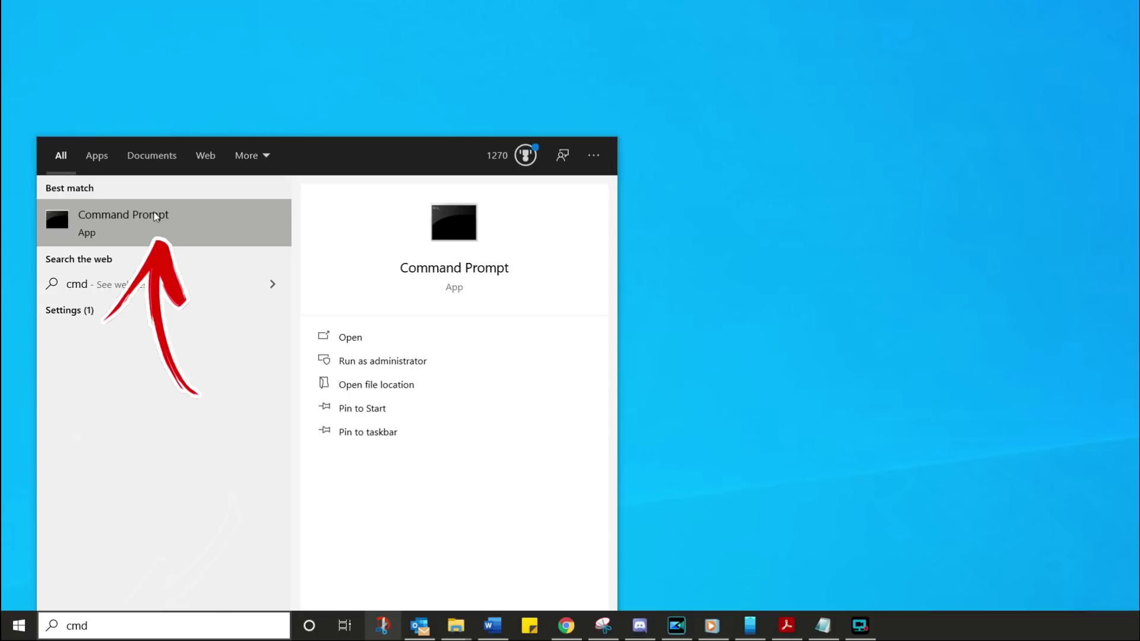
{"action": "left_click", "coordinate": [156, 216]}
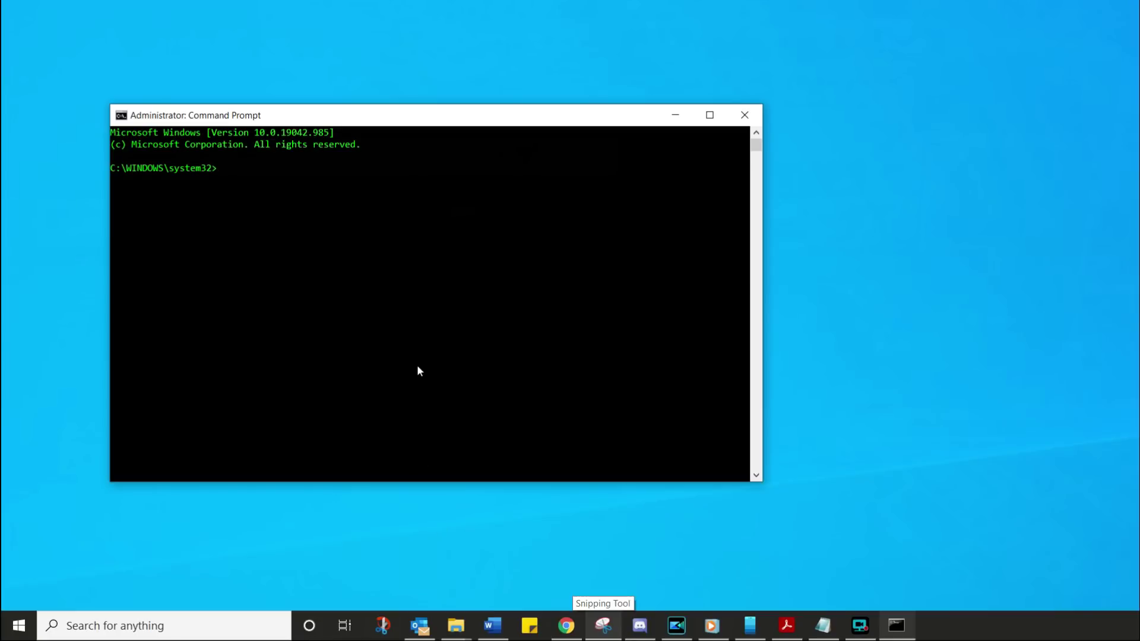
Run ipconfig and mark the Ethernet Default Gateway, 192.168.1.1.
{"action": "type", "text": "ipconfig"}
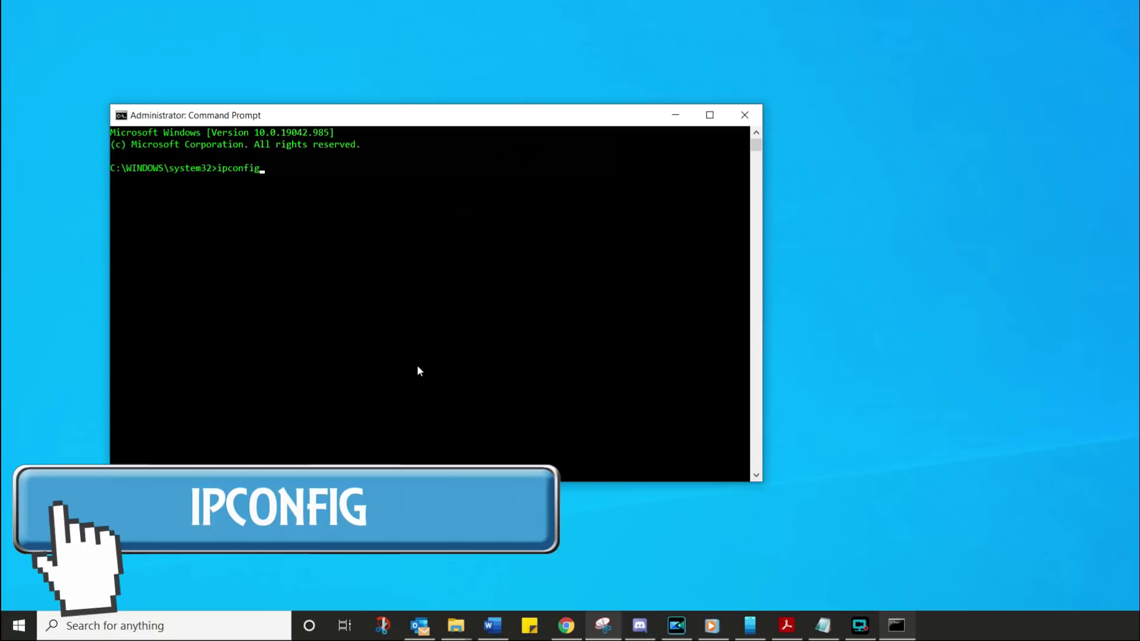
{"action": "key", "text": "Return"}
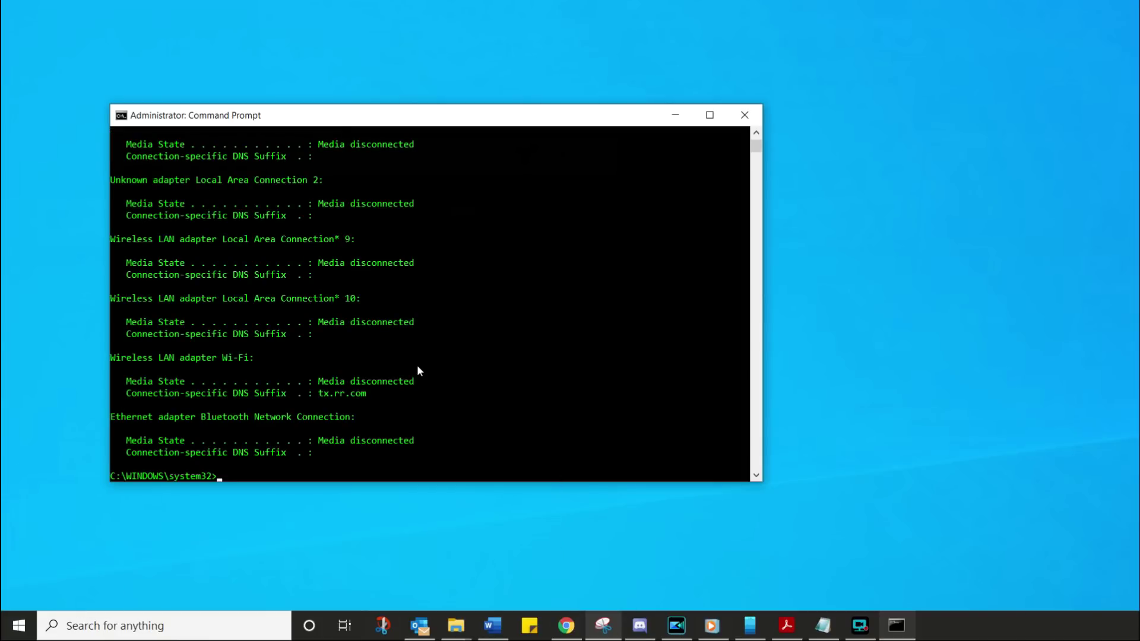
{"action": "scroll", "coordinate": [430, 350], "scroll_direction": "up", "scroll_amount": 6}
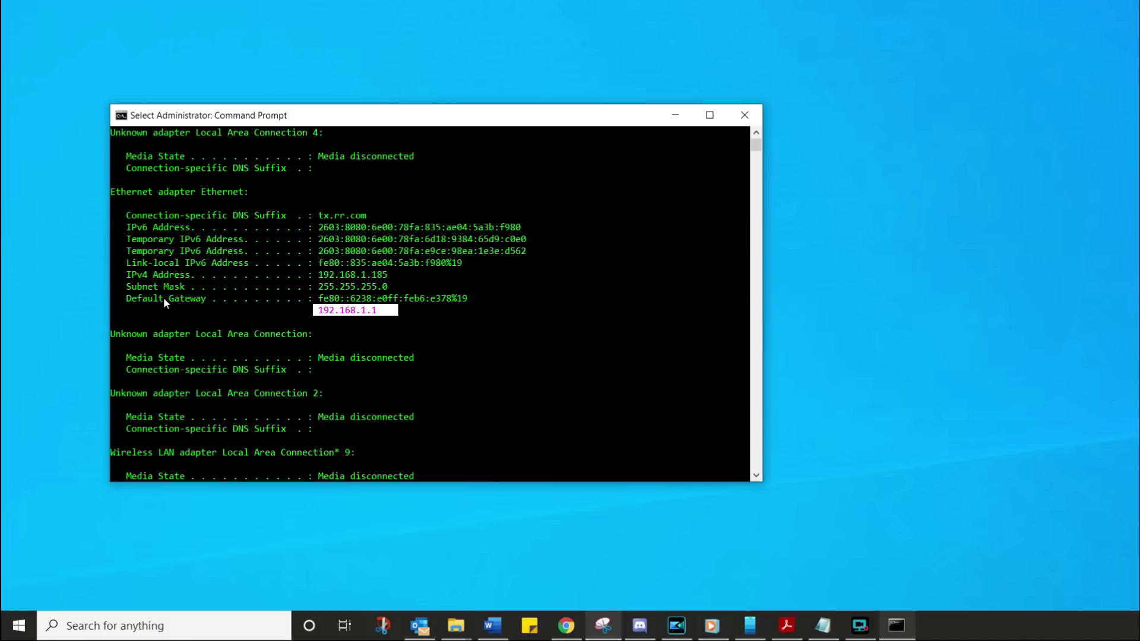
{"action": "left_click_drag", "start_coordinate": [122, 298], "coordinate": [216, 304]}
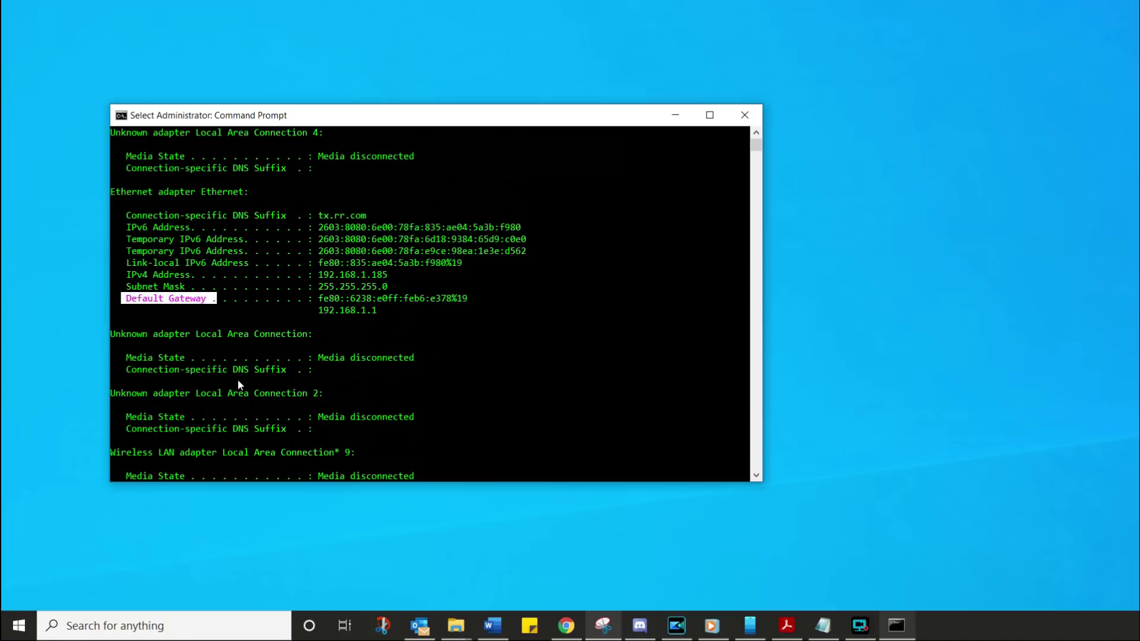
{"action": "left_click_drag", "start_coordinate": [314, 306], "coordinate": [379, 311]}
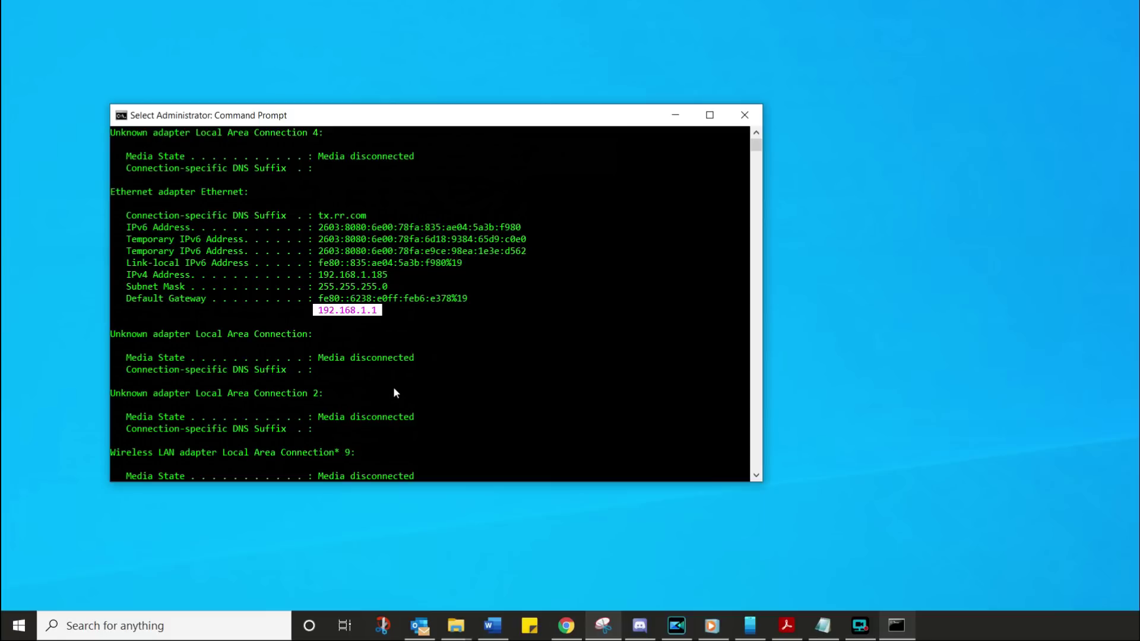
Load the router's login page at 192.168.1.1 in the browser.
{"action": "key", "text": "alt+Tab"}
{"action": "left_click", "coordinate": [249, 38]}
{"action": "type", "text": "192.168.1.1"}
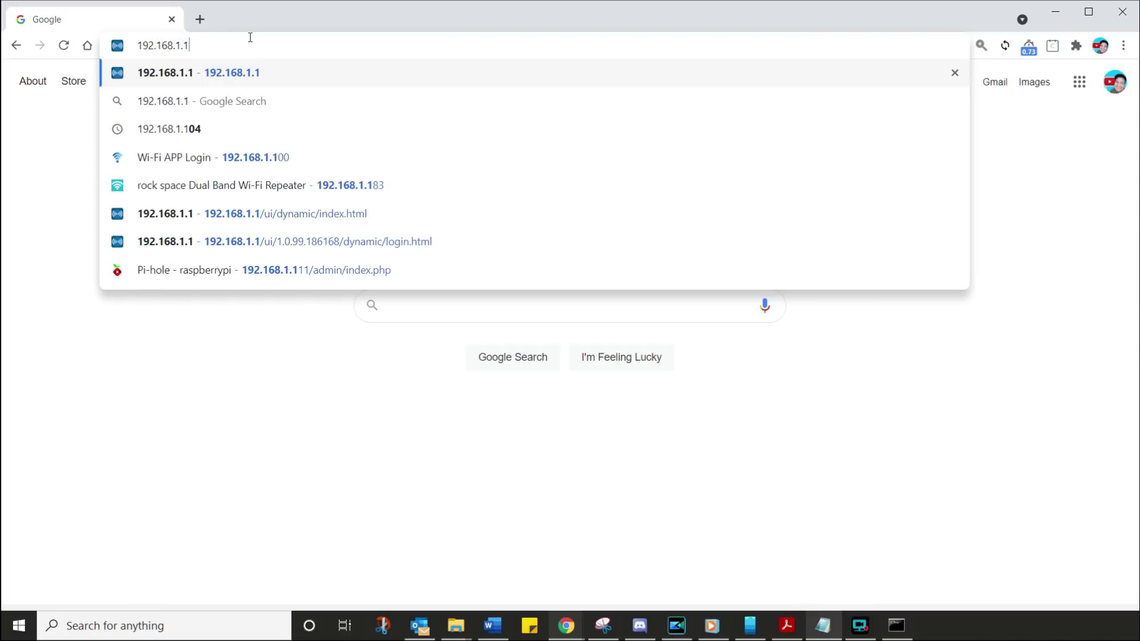
{"action": "key", "text": "Return"}
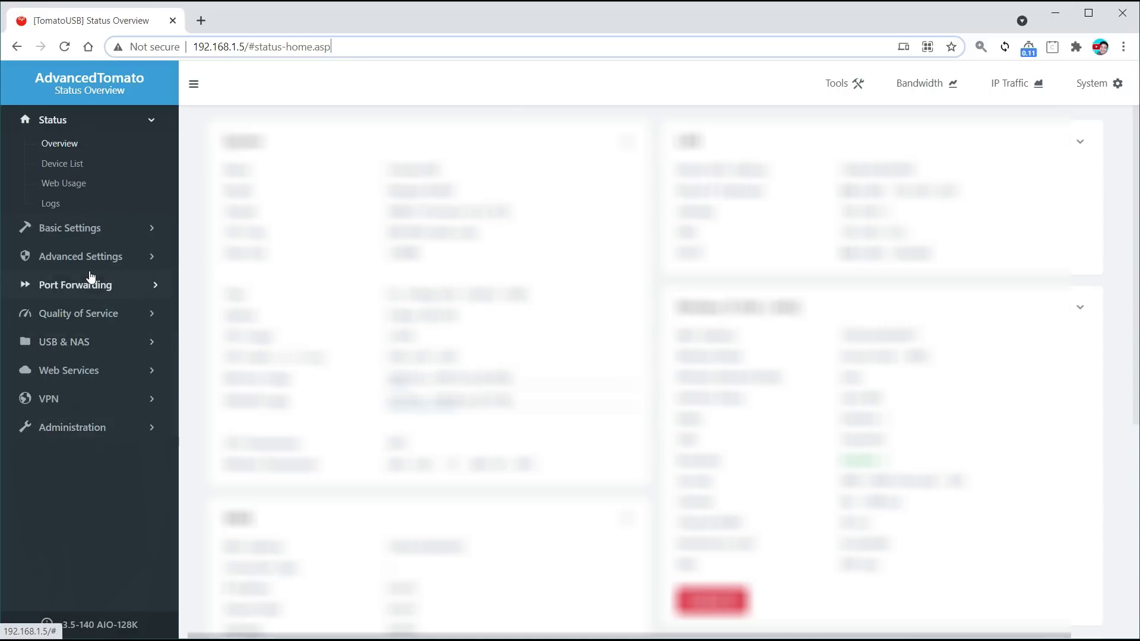
Open Advanced Settings > Access Restriction and start a new rule.
{"action": "left_click", "coordinate": [88, 232]}
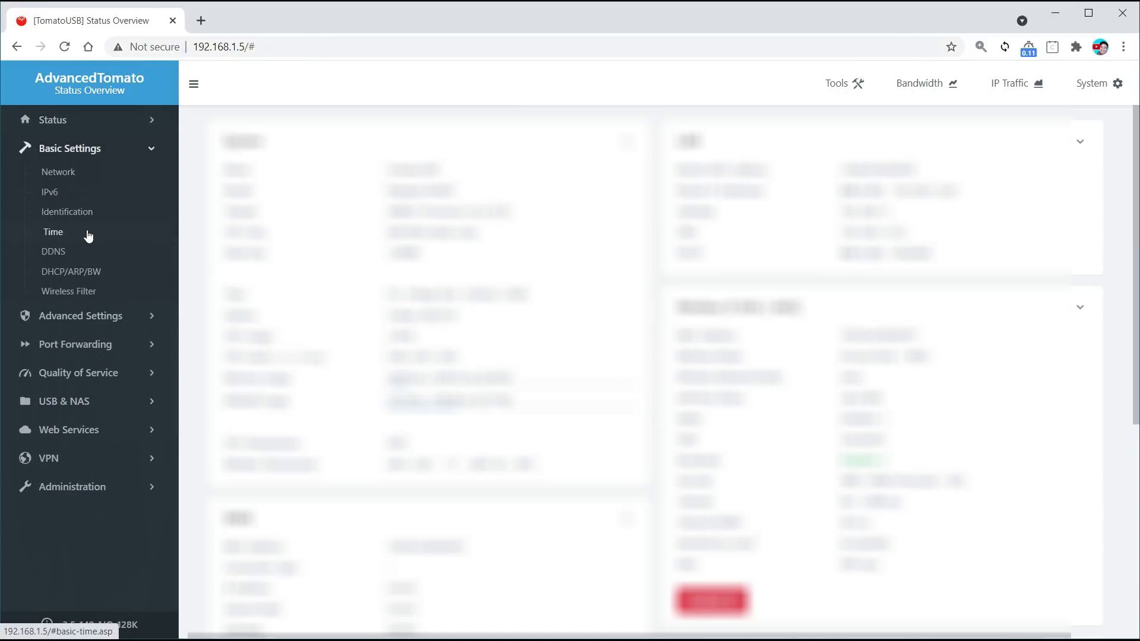
{"action": "left_click", "coordinate": [98, 317]}
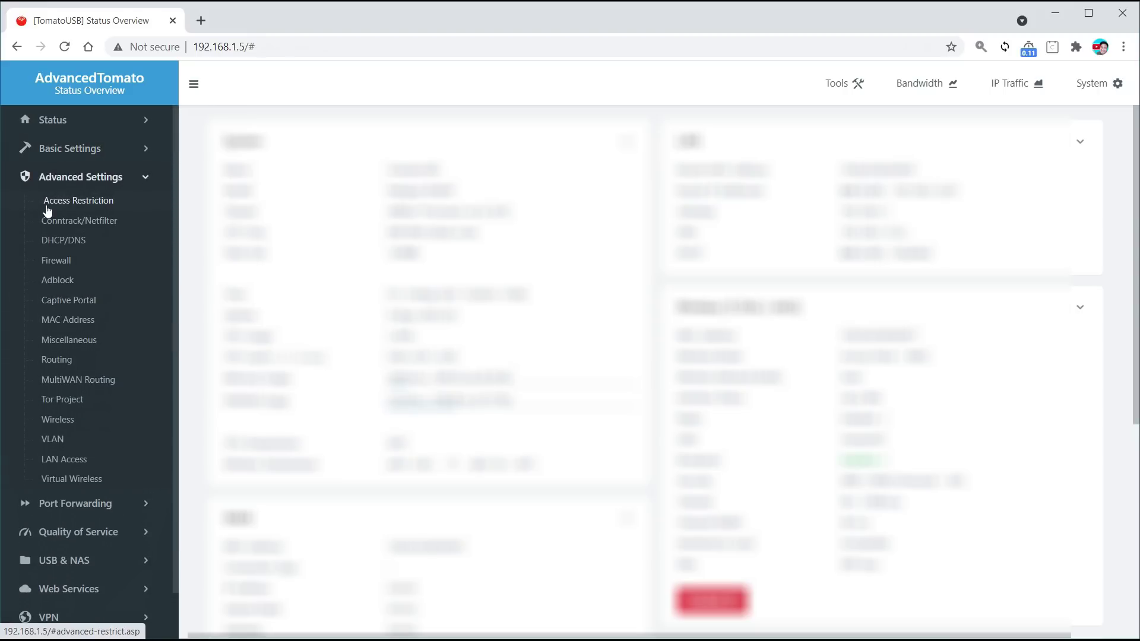
{"action": "left_click", "coordinate": [74, 208]}
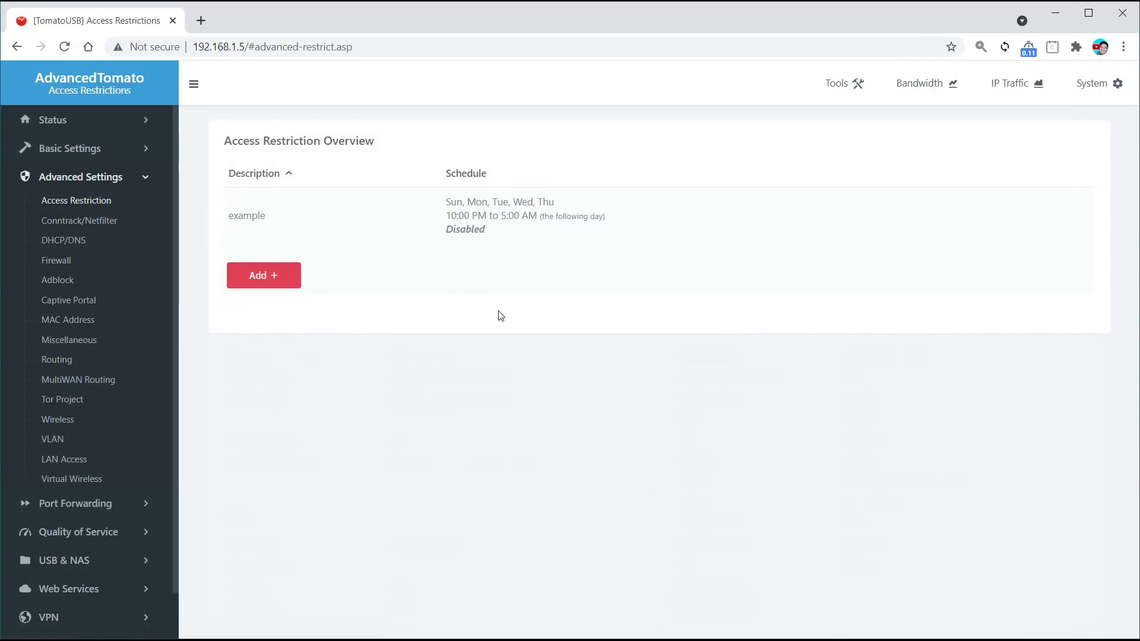
{"action": "left_click", "coordinate": [297, 279]}
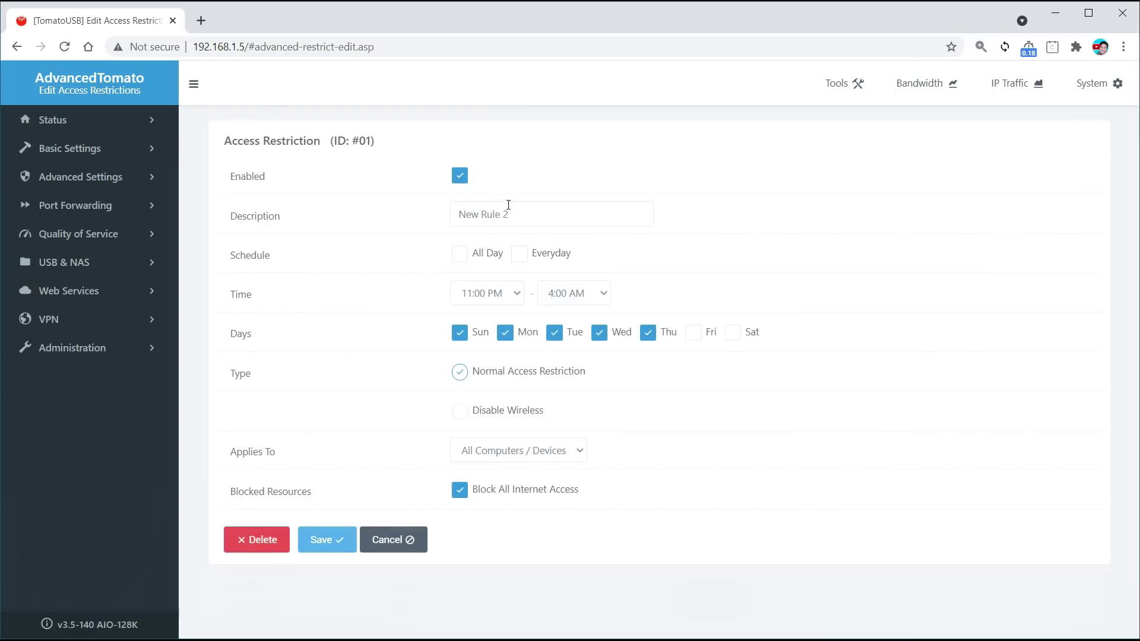
Describe the rule as 'not idea what this device is' and make it run all day, every day.
{"action": "left_click_drag", "start_coordinate": [547, 213], "coordinate": [434, 215]}
{"action": "type", "text": "not idea what"}
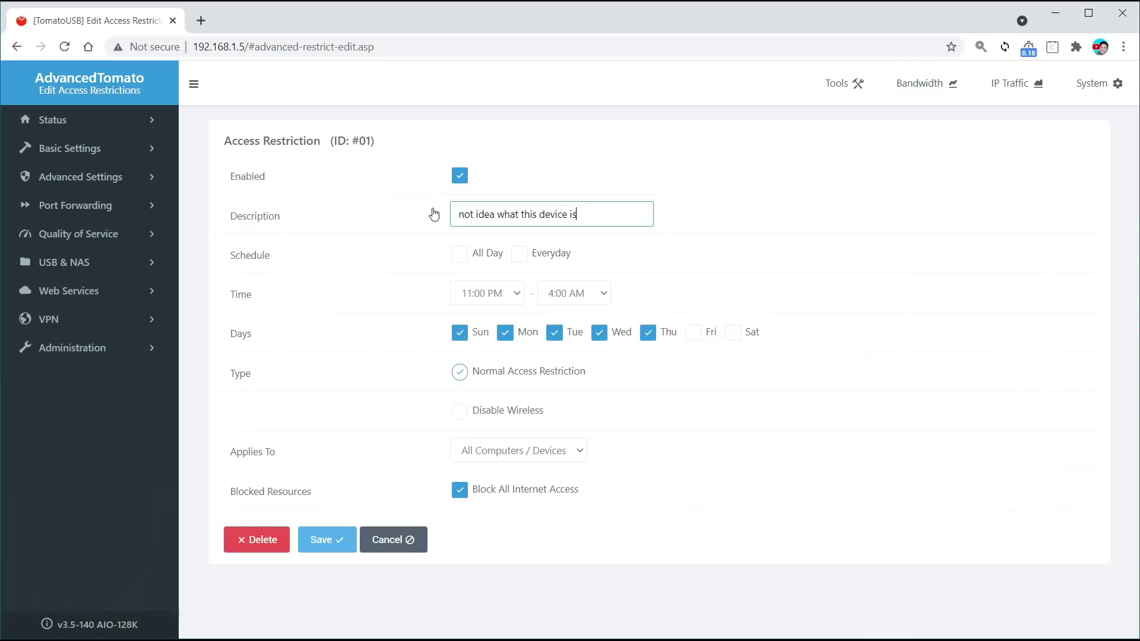
{"action": "left_click", "coordinate": [457, 256]}
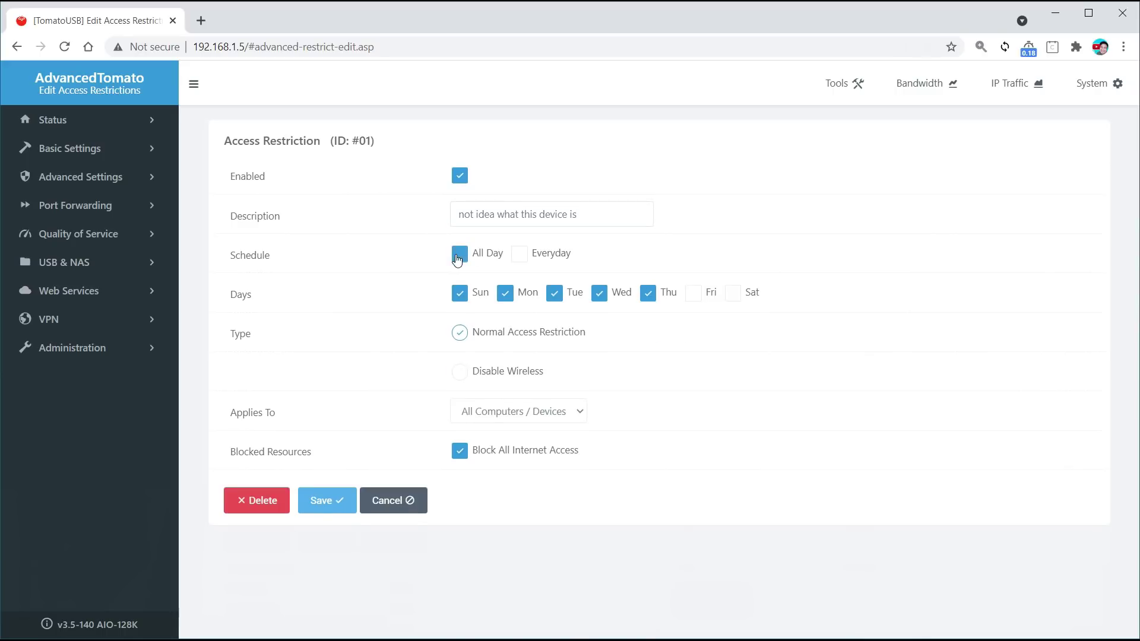
{"action": "left_click", "coordinate": [520, 254]}
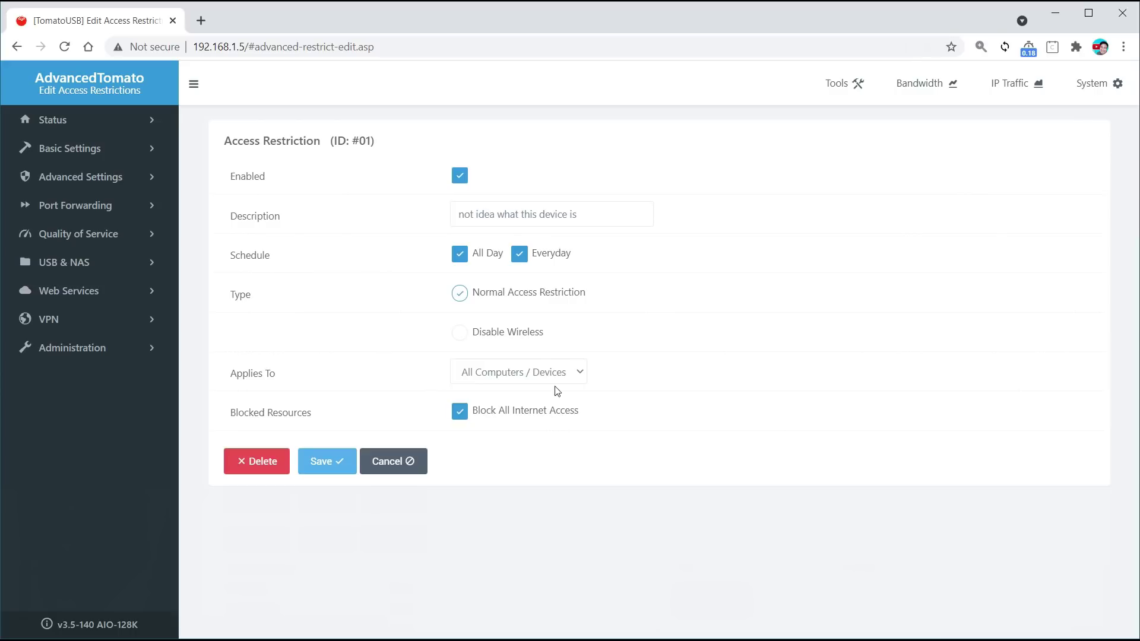
Set the rule to apply only to 'The Following...' devices, ready for a MAC address.
{"action": "left_click", "coordinate": [577, 377]}
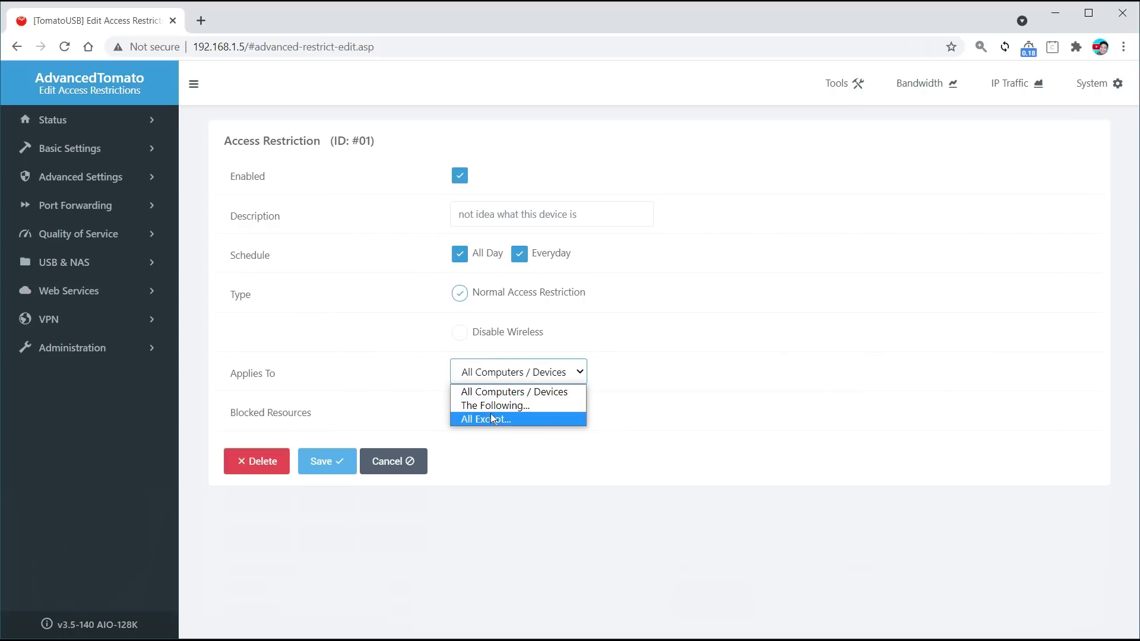
{"action": "left_click", "coordinate": [519, 405]}
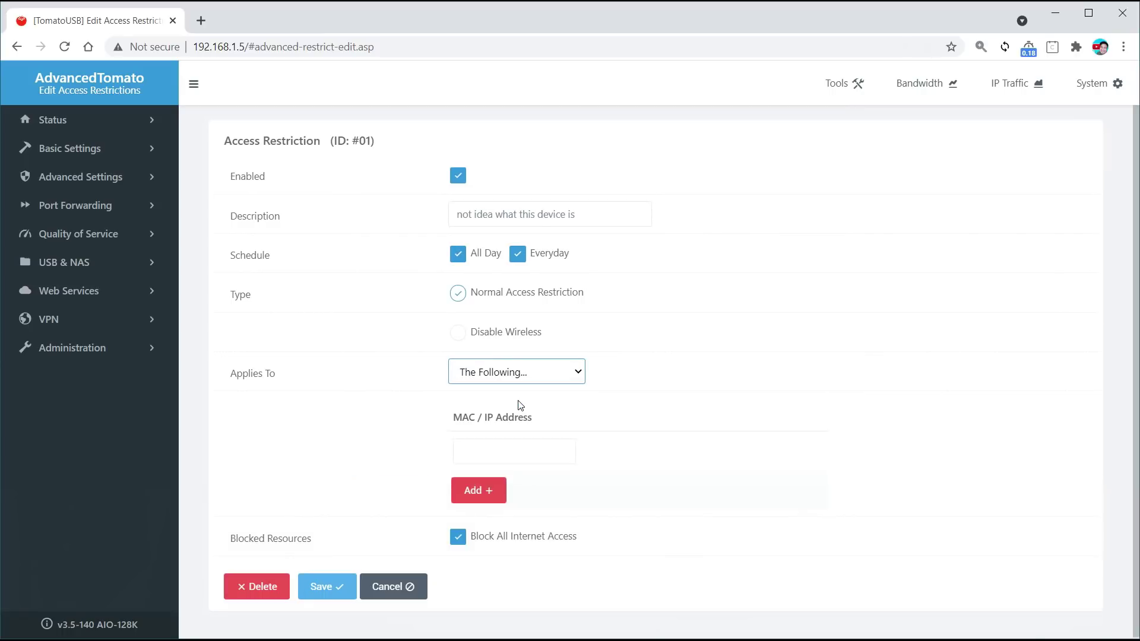
{"action": "left_click_drag", "start_coordinate": [449, 422], "coordinate": [475, 419]}
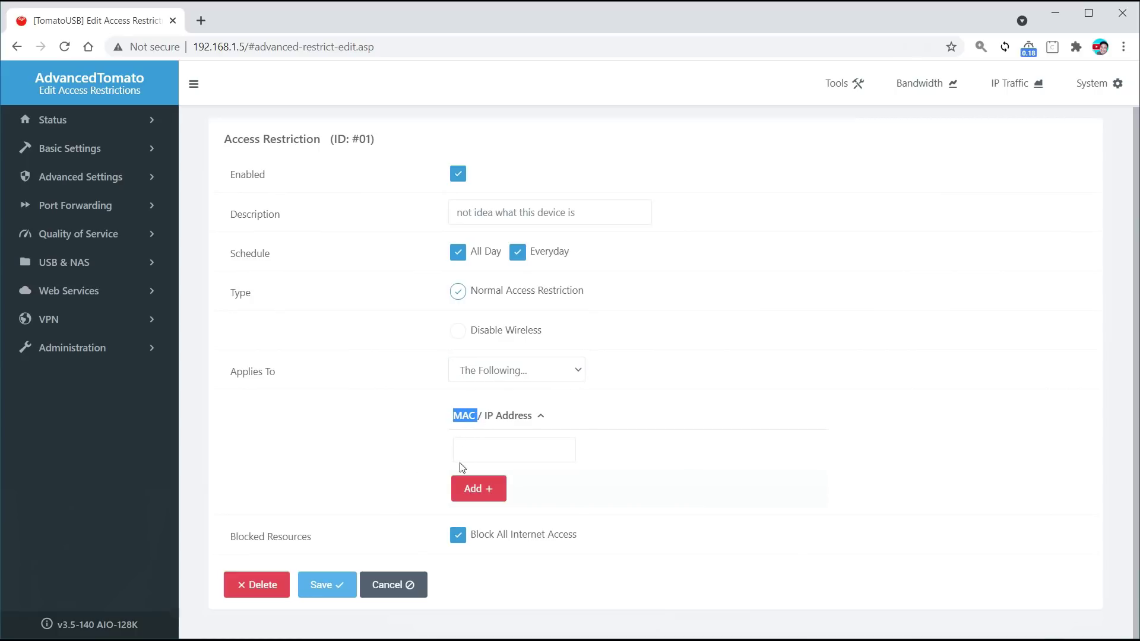
{"action": "left_click", "coordinate": [480, 454]}
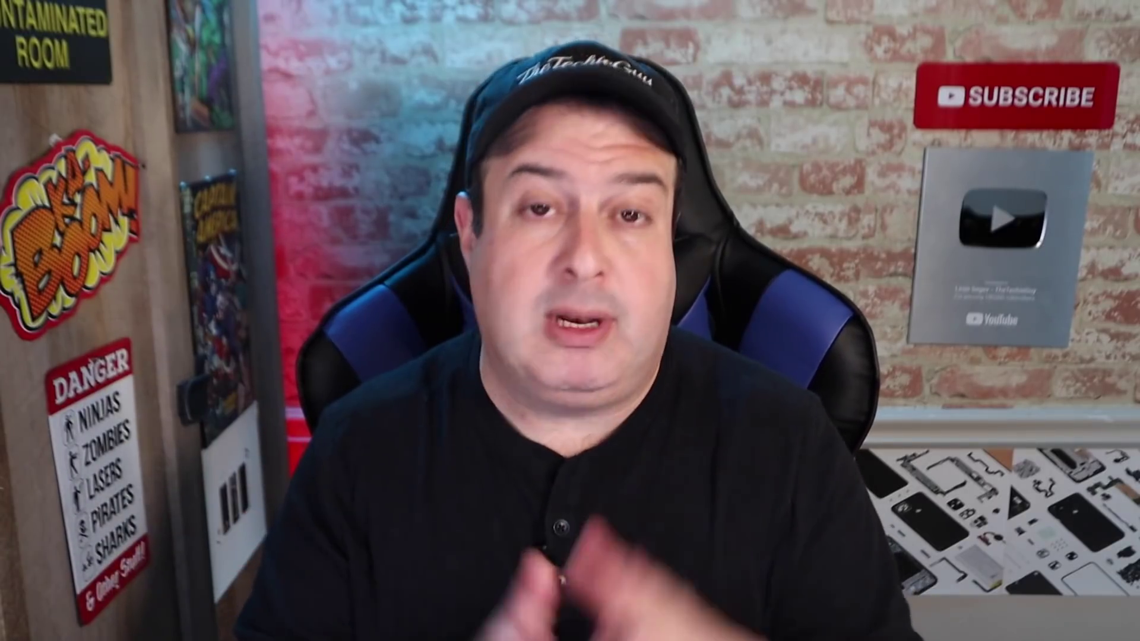
Highlight the LanScan app name and its Free price on the Mac App Store listing.
{"action": "left_click_drag", "start_coordinate": [394, 204], "coordinate": [469, 206]}
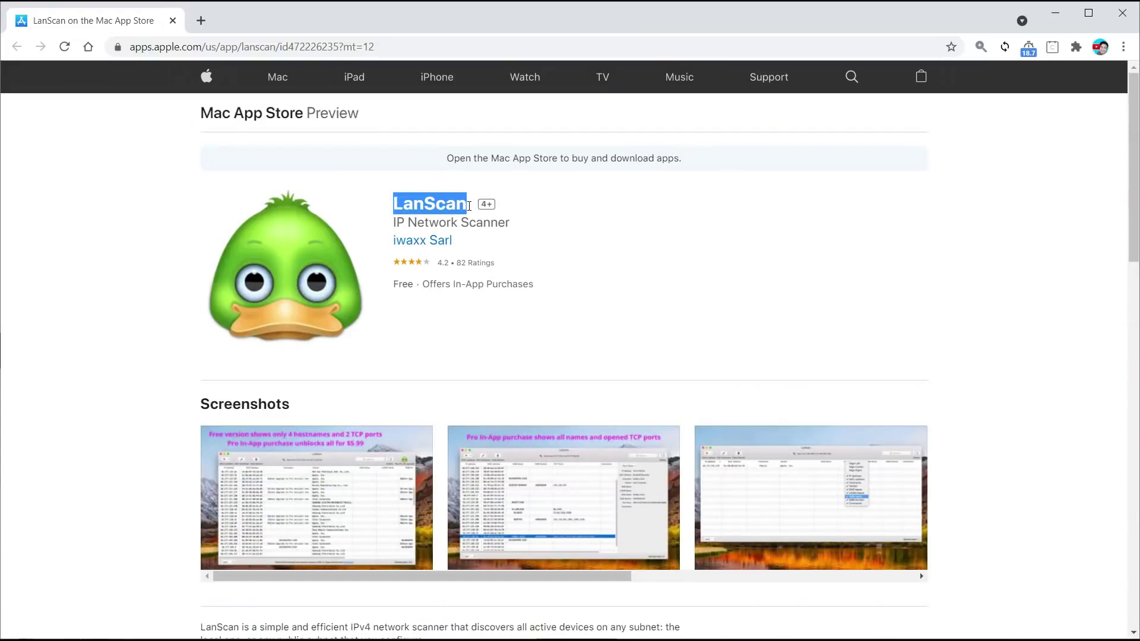
{"action": "left_click", "coordinate": [978, 222]}
{"action": "double_click", "coordinate": [399, 284]}
{"action": "left_click", "coordinate": [1018, 209]}
{"action": "left_click_drag", "start_coordinate": [1131, 163], "coordinate": [1131, 211]}
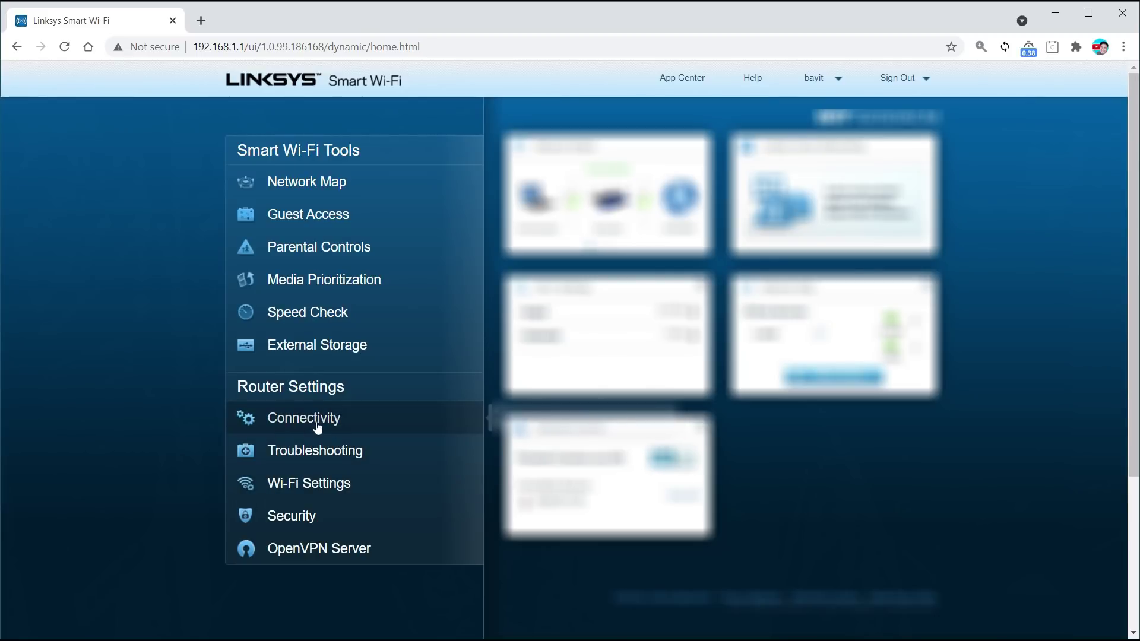
In Parental Controls, select the unknown device and set its internet access to Always blocked.
{"action": "left_click", "coordinate": [309, 252]}
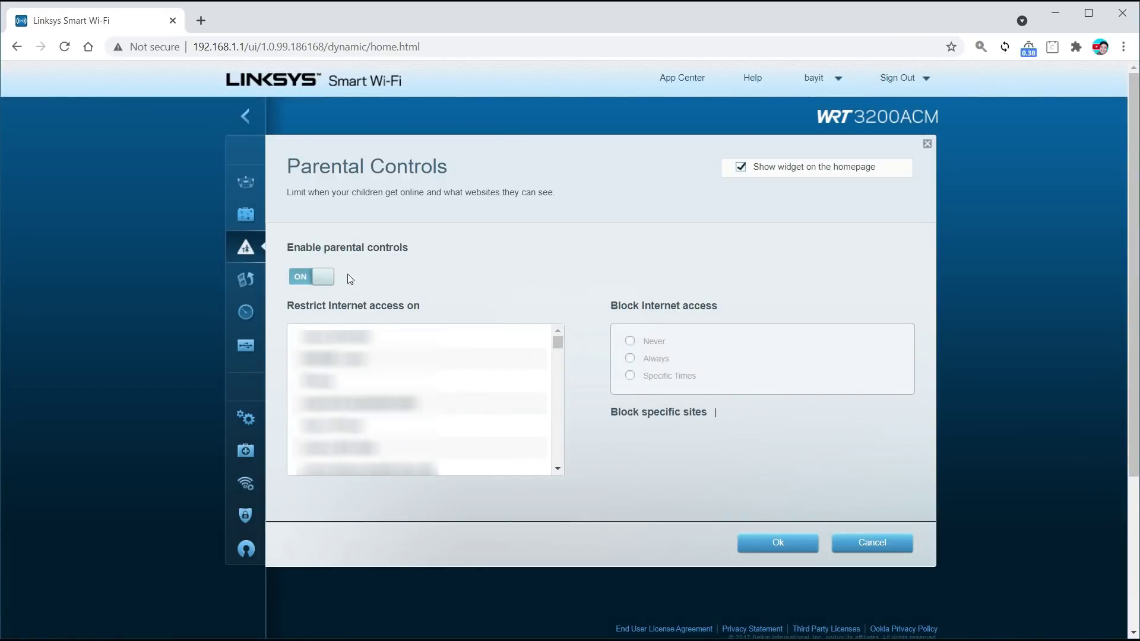
{"action": "scroll", "coordinate": [488, 382], "scroll_direction": "down", "scroll_amount": 5}
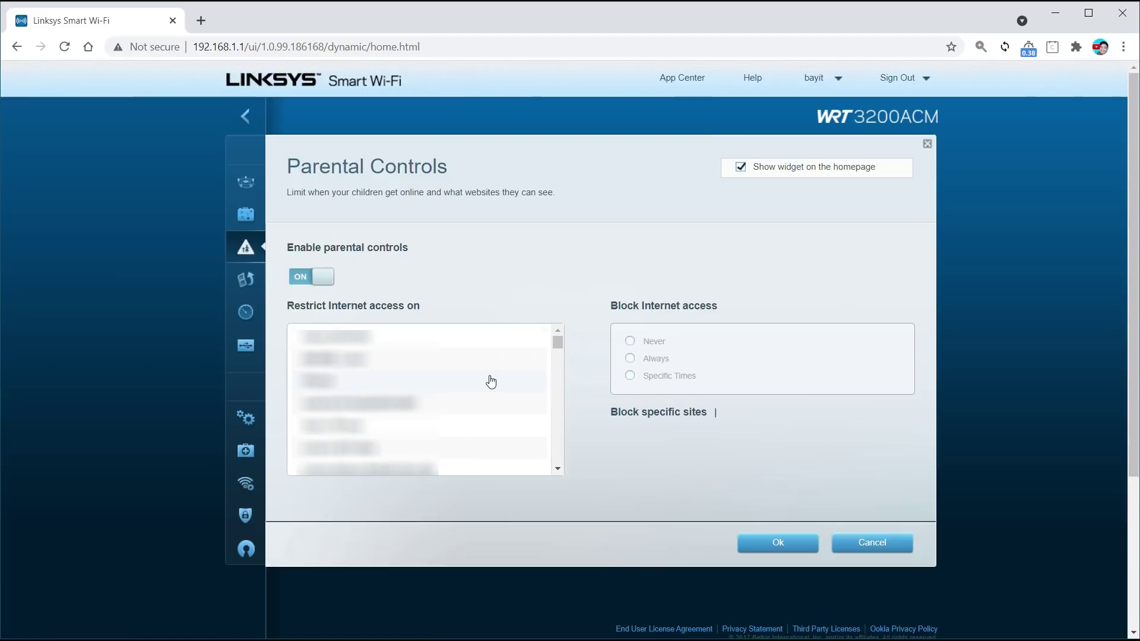
{"action": "scroll", "coordinate": [507, 387], "scroll_direction": "down", "scroll_amount": 4}
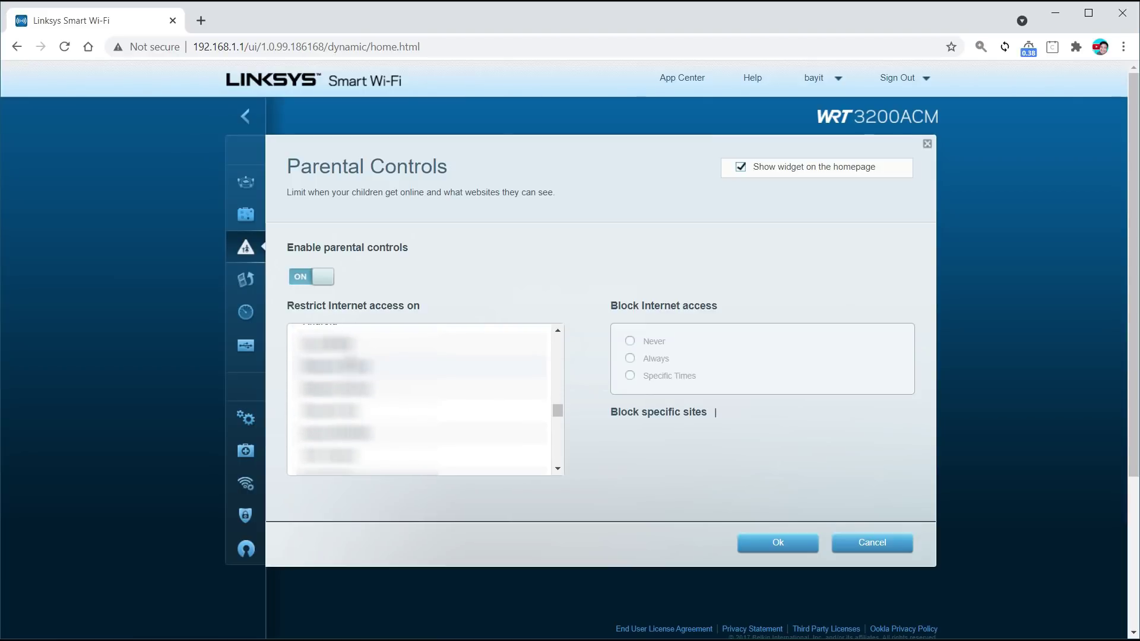
{"action": "left_click", "coordinate": [419, 366]}
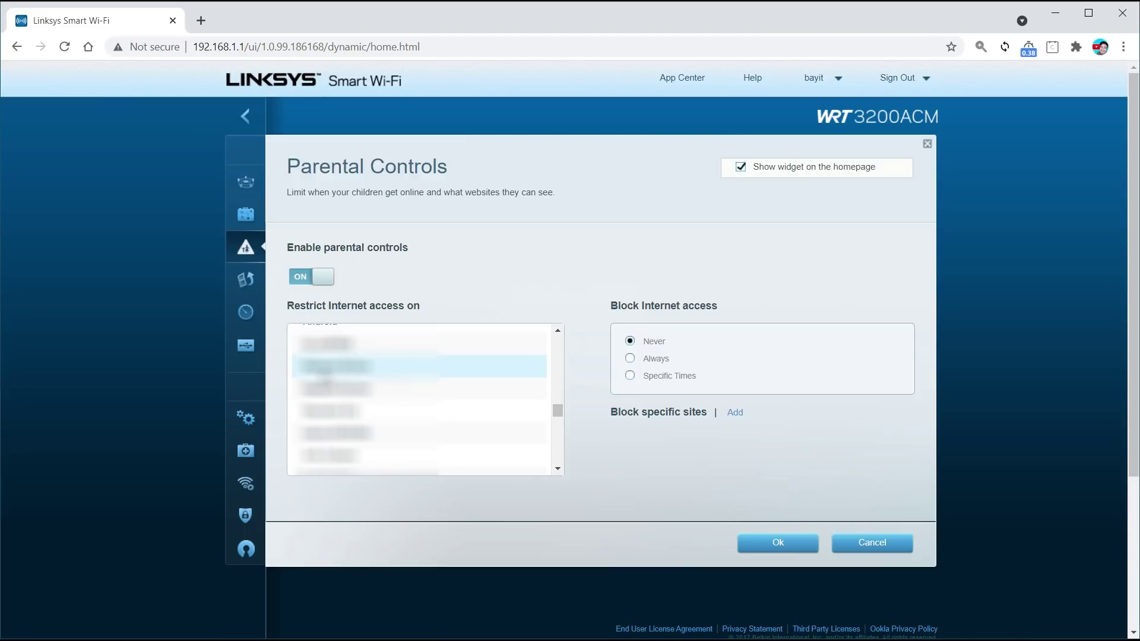
{"action": "left_click", "coordinate": [629, 359]}
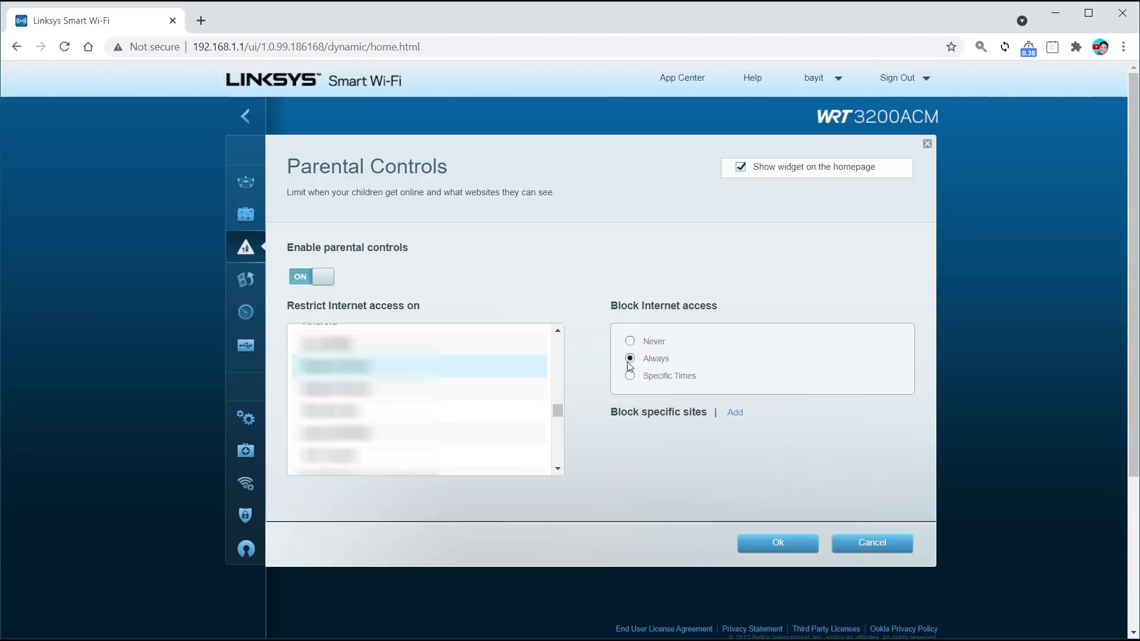